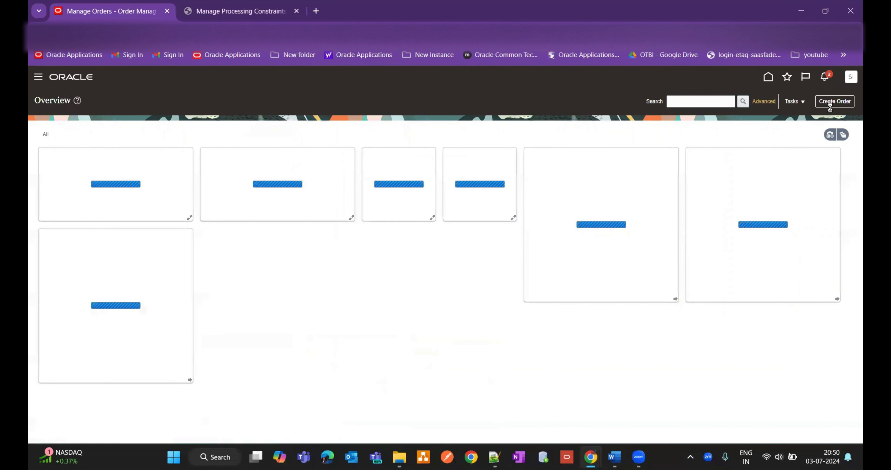
Step: Start a new sales order and set its business unit to XX_VISION_BU
click(841, 102)
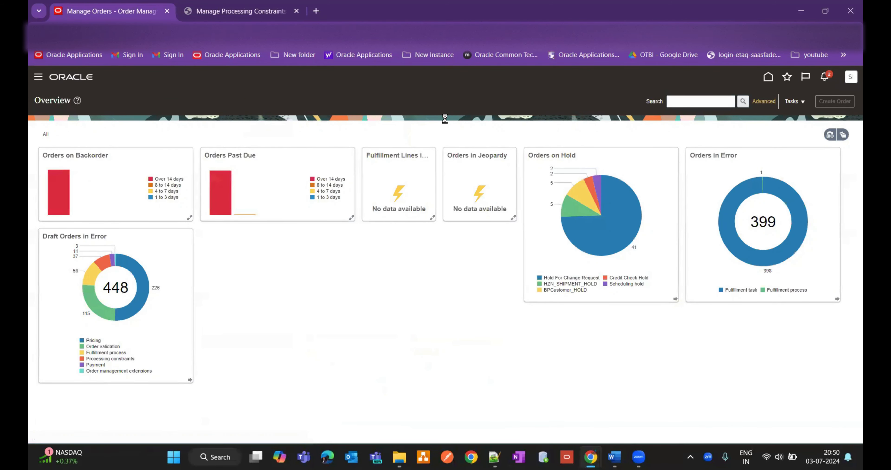
click(611, 155)
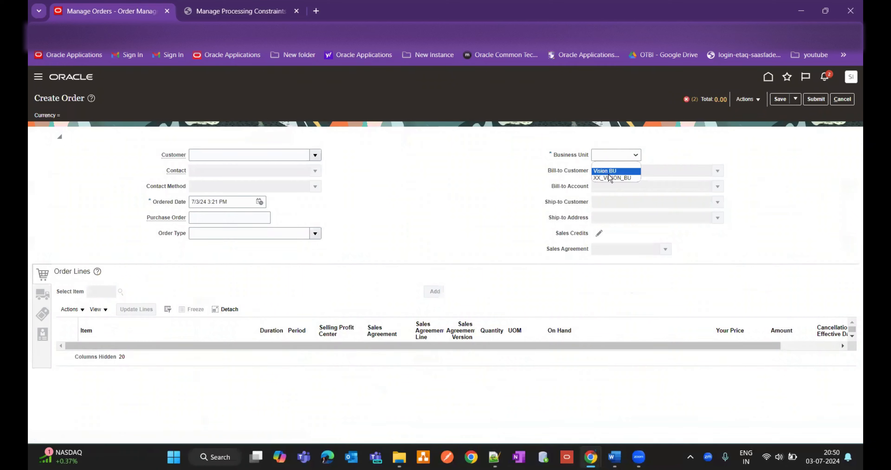
click(610, 178)
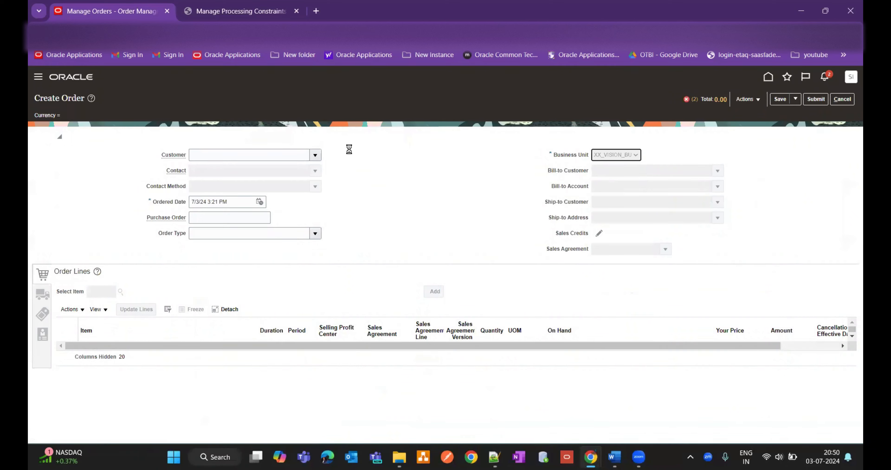
Step: Set the order's customer to XX_Hypervision and its order type to XX_Generic Order
click(277, 156)
text(XX)
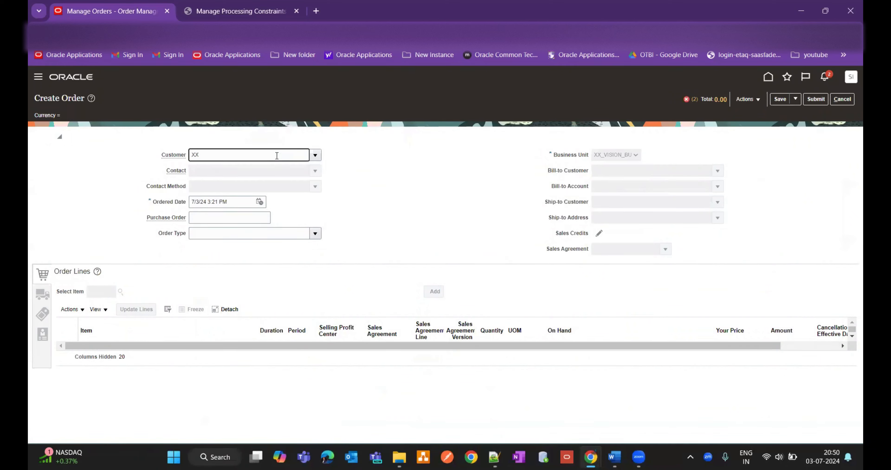
text(_Hypervision)
click(290, 184)
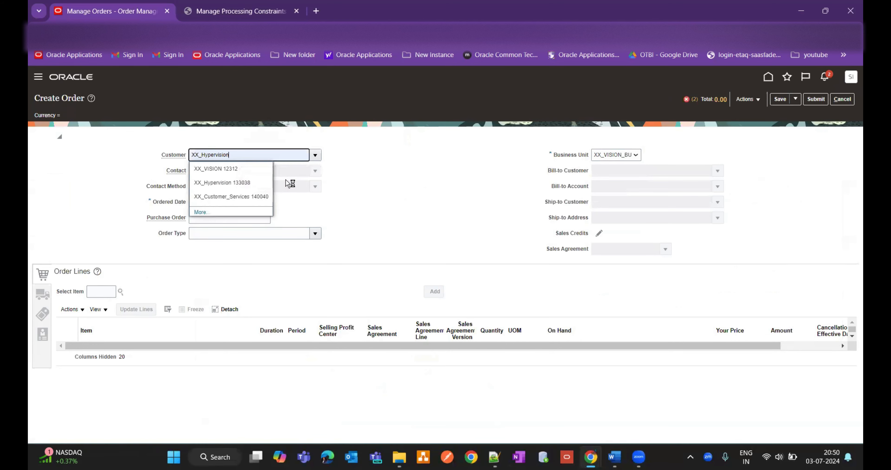
click(255, 171)
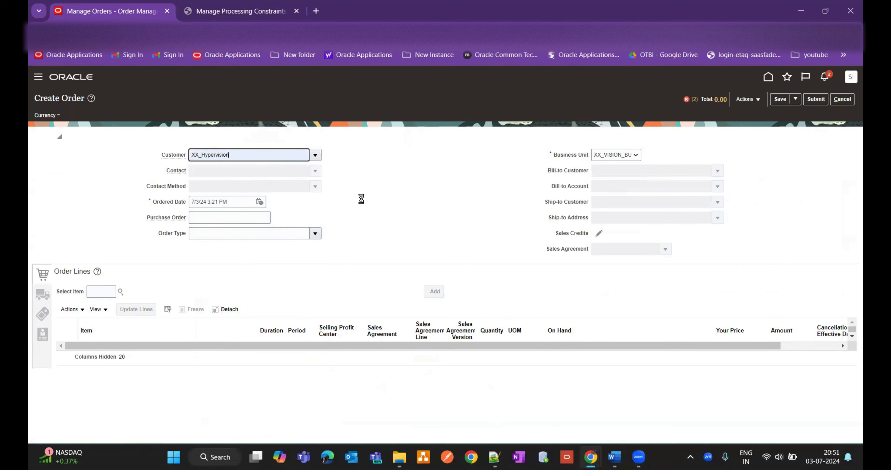
click(273, 235)
text(XX)
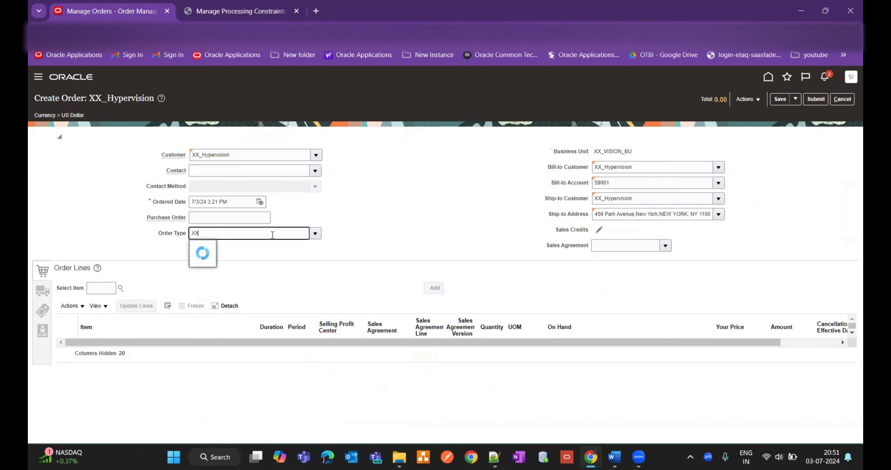
click(264, 253)
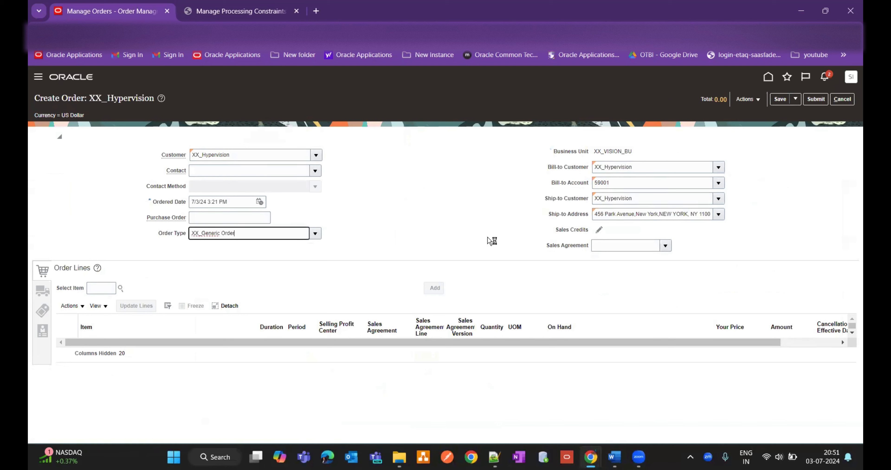
Step: Find the item XX SO Item and add it to the order as a line
click(104, 288)
text(XX SC)
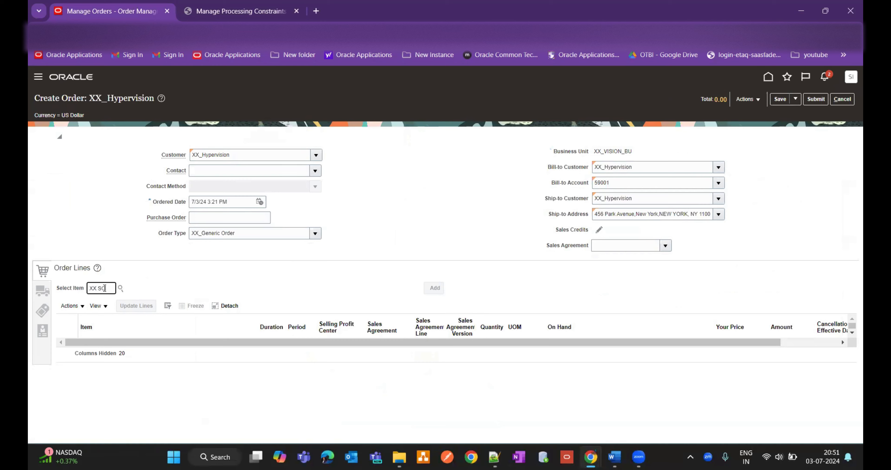
text( It)
key(Tab)
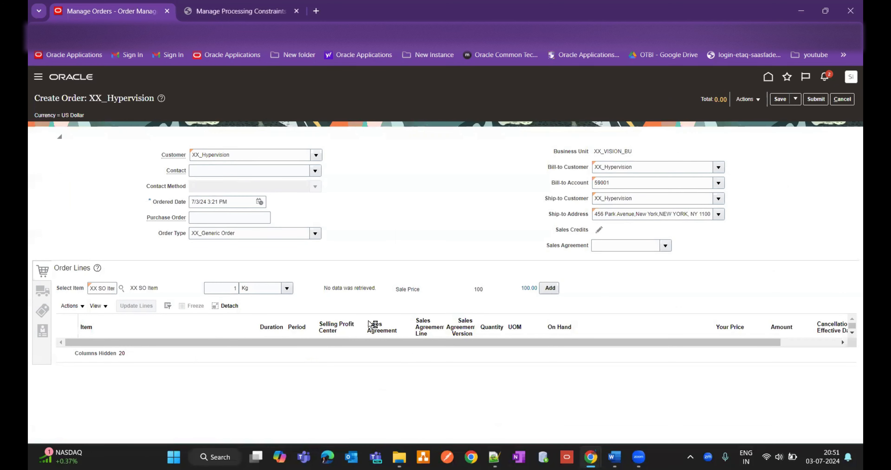
click(555, 292)
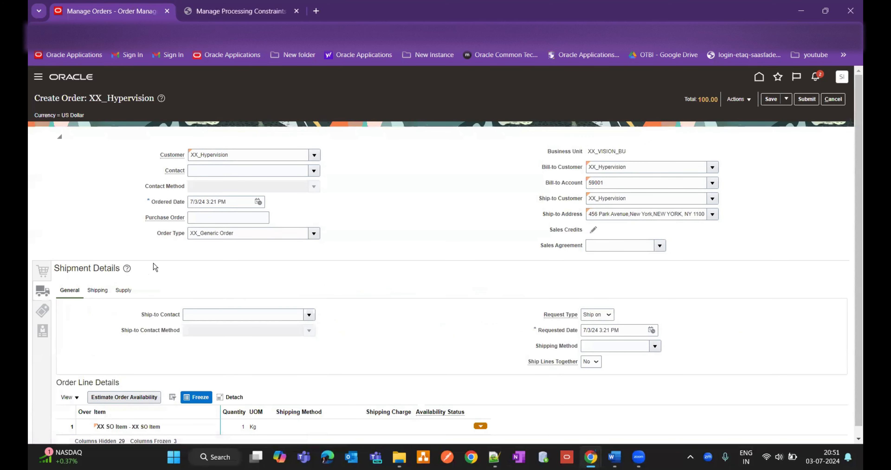
Step: Set the warehouse in the order's supply shipment details to XX_INV1 - XX_US_INV1
click(123, 291)
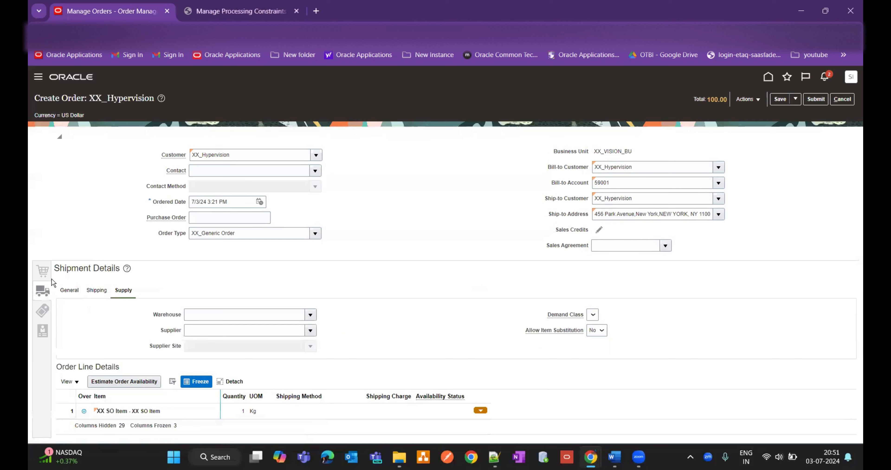
click(242, 315)
text(XX)
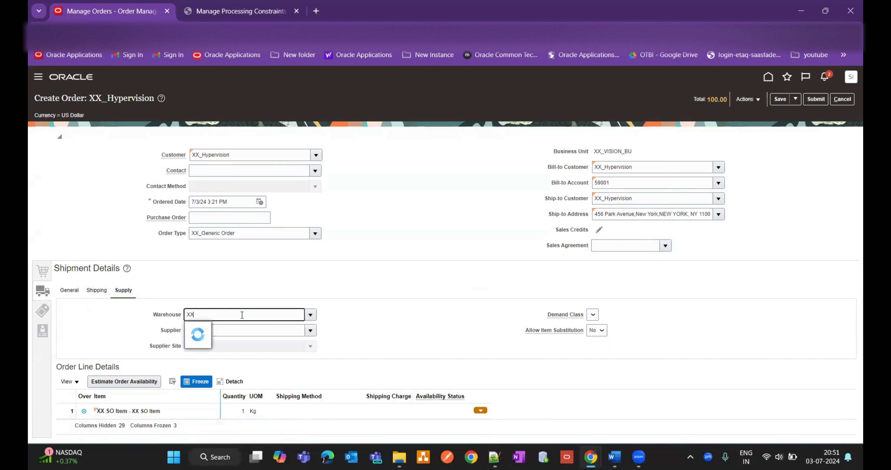
click(228, 343)
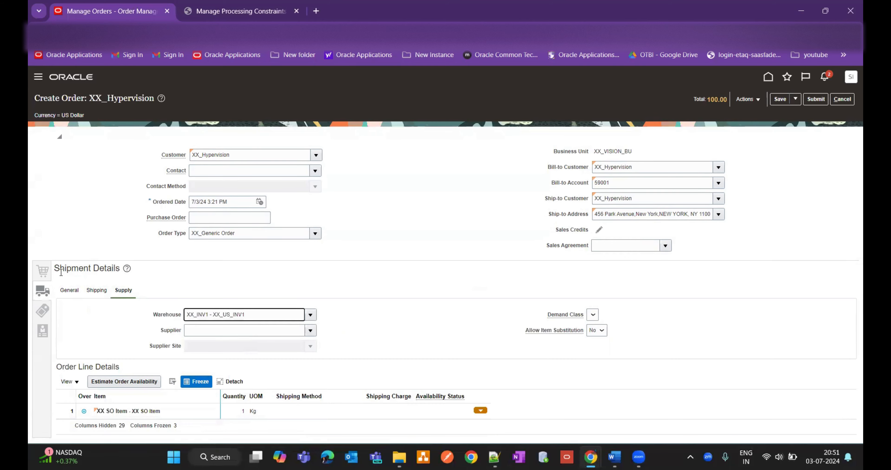
Step: Set the XX SO Item order line's quantity to 10 and submit the sales order
click(43, 273)
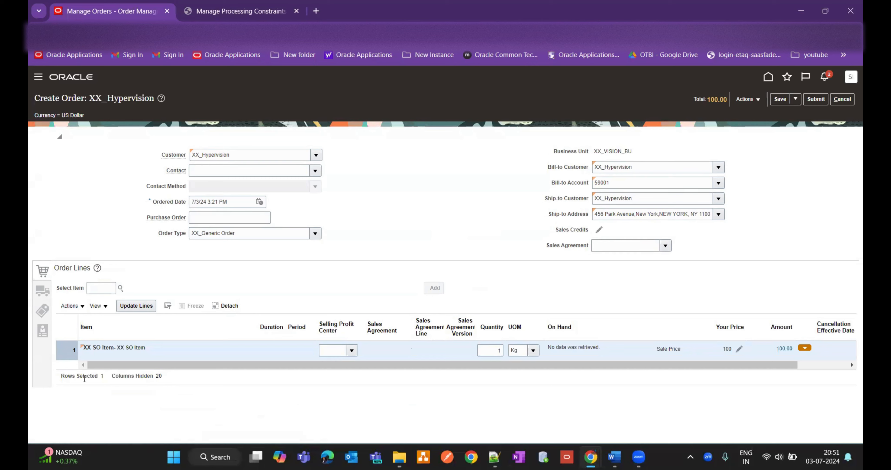
click(500, 347)
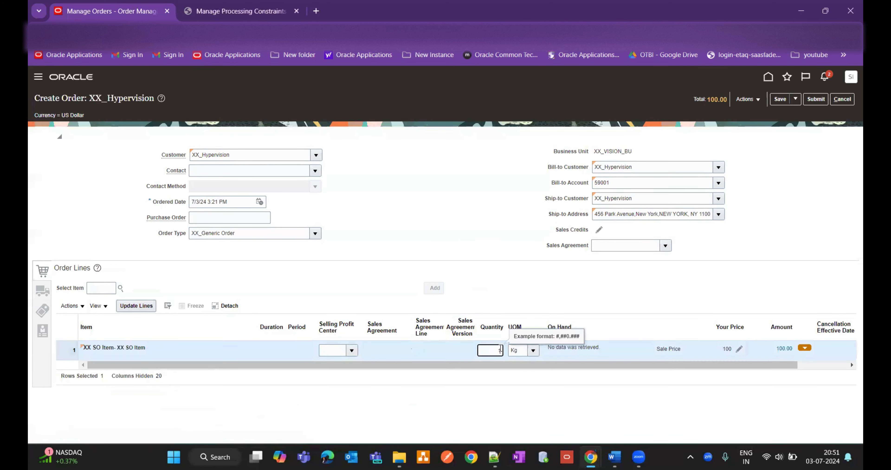
text(10)
click(500, 250)
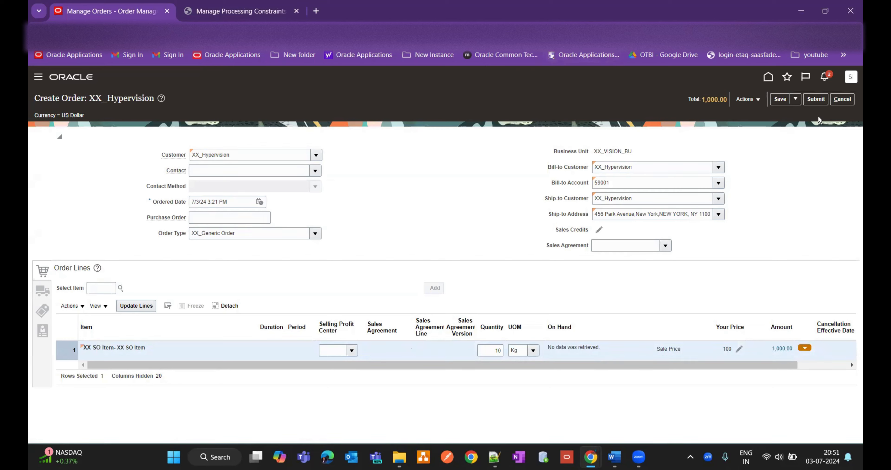
click(819, 102)
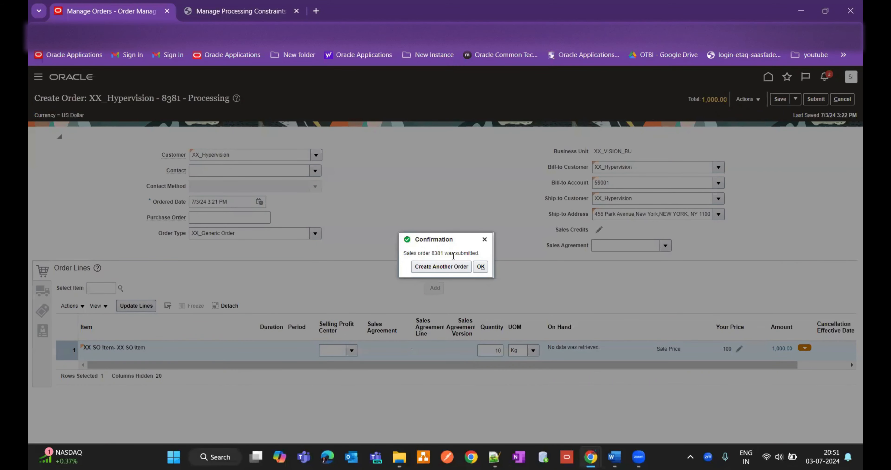
click(480, 267)
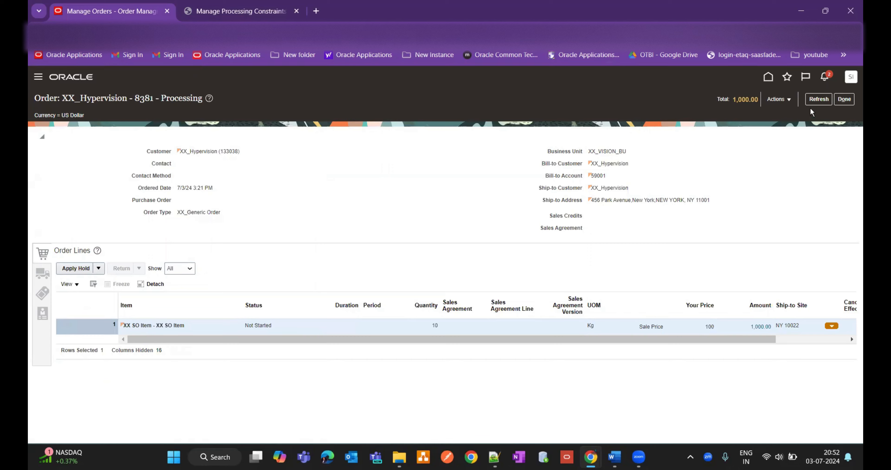
Step: Refresh the submitted order repeatedly to check the status of its XX SO Item line
click(819, 100)
click(820, 100)
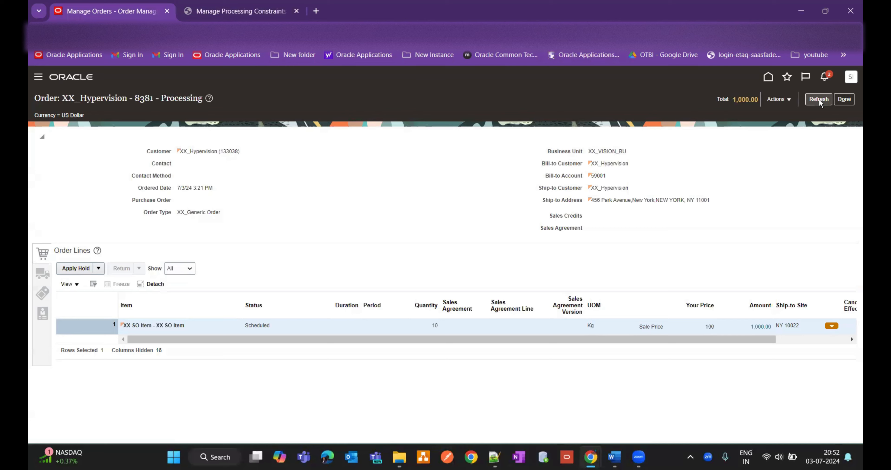
click(819, 100)
click(820, 100)
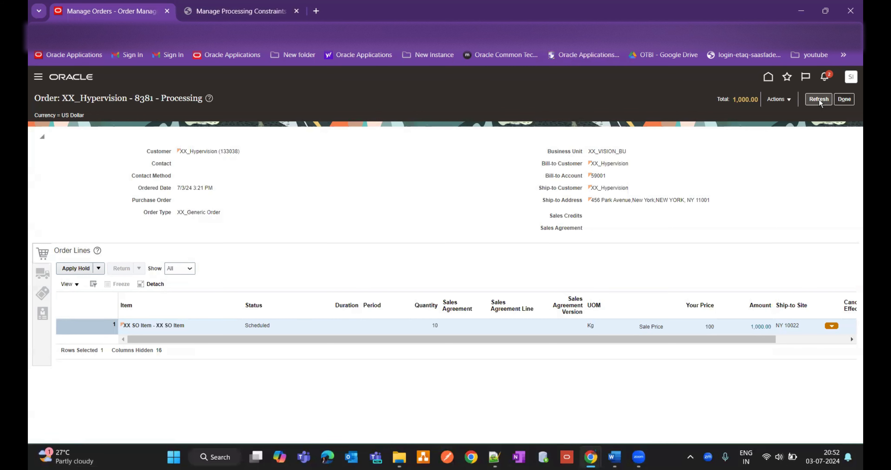
click(819, 100)
click(820, 100)
Step: Create a revision of the submitted sales order
click(788, 100)
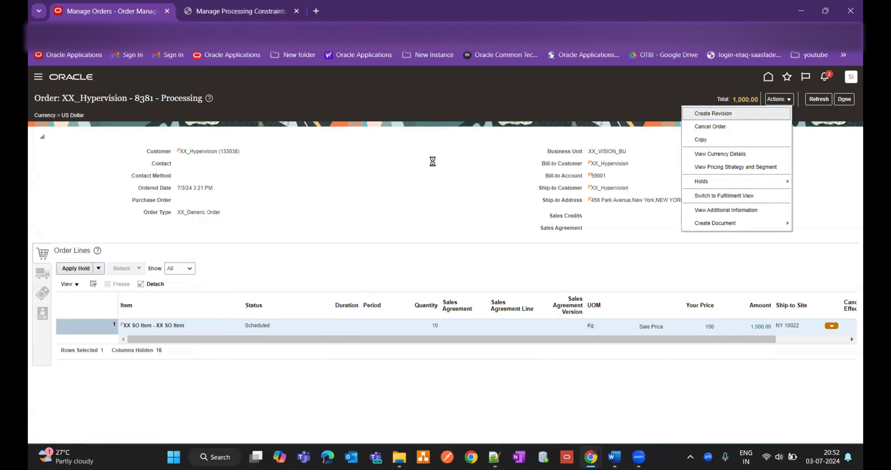
click(401, 177)
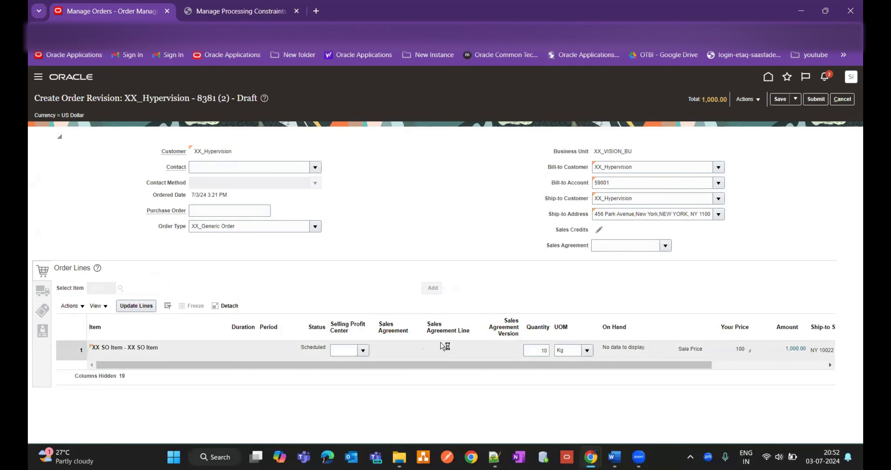
Step: Examine the revision's order line, including its quantity field, remaining columns and available line actions
click(542, 351)
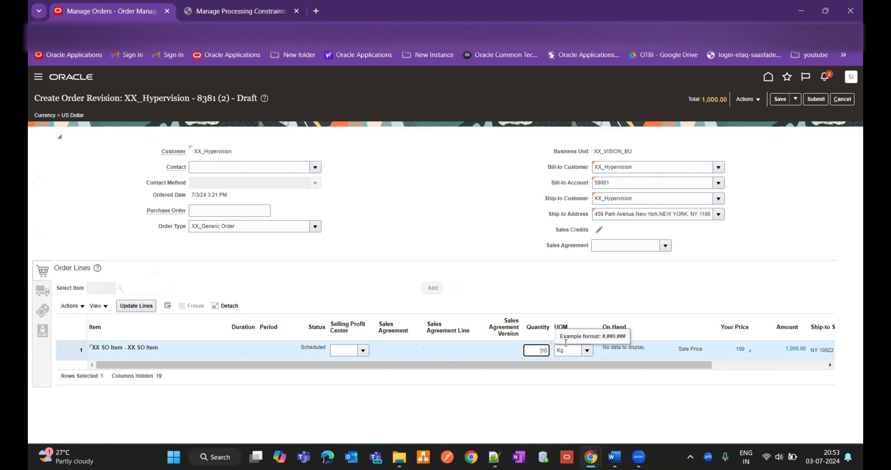
drag(573, 365, 687, 366)
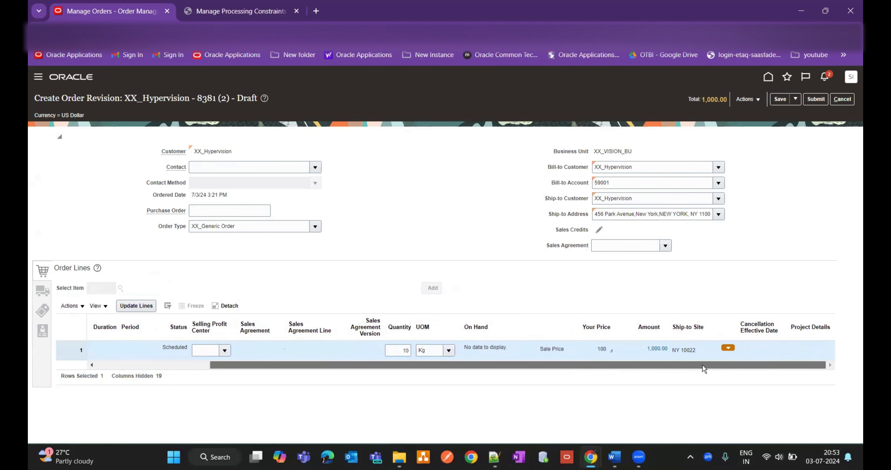
click(728, 348)
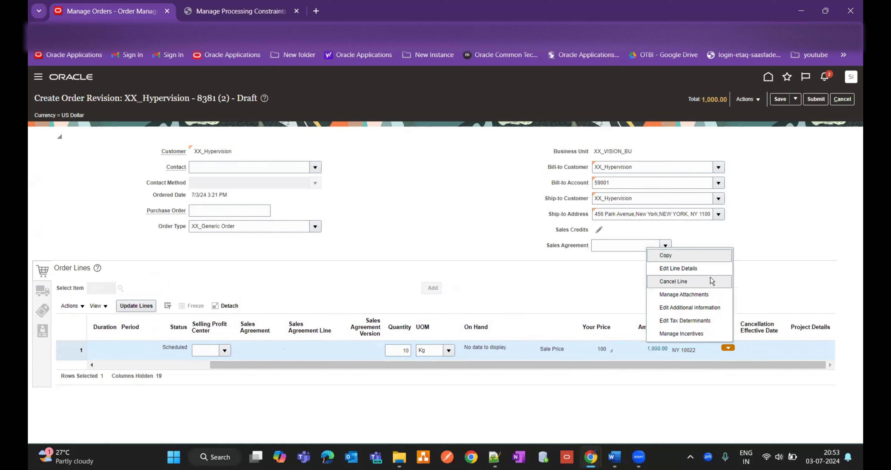
click(505, 289)
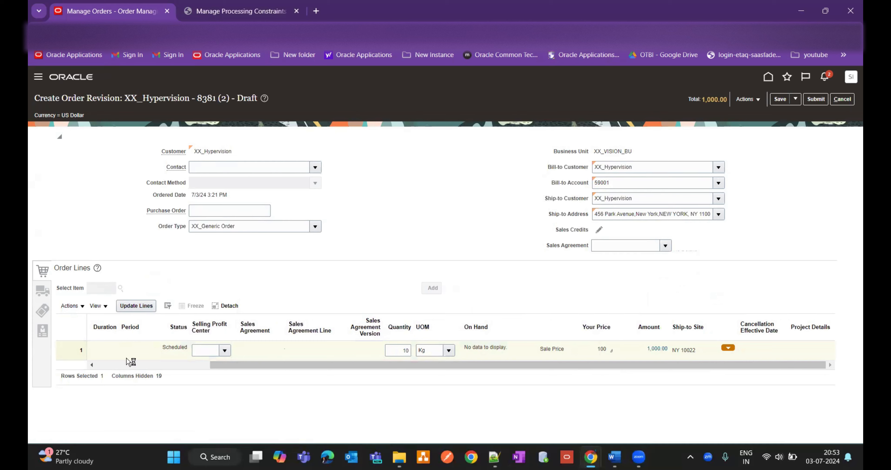
click(218, 366)
drag(217, 365, 76, 363)
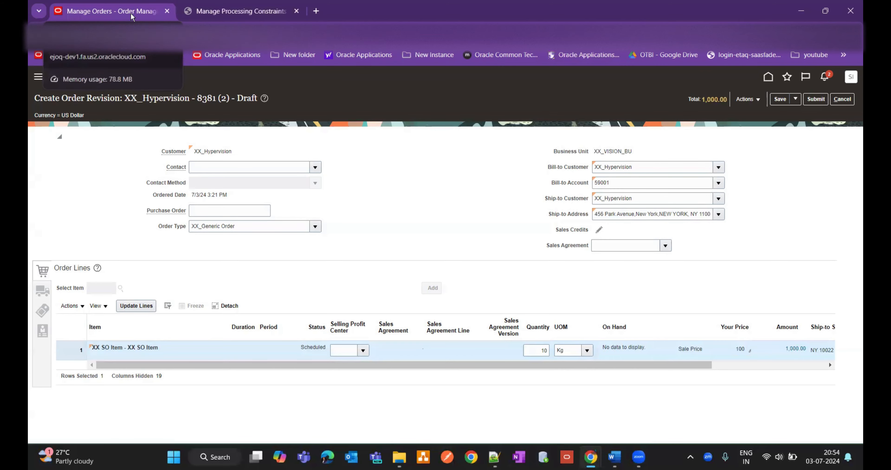
Step: Switch to Manage Processing Constraints and review the ORDER LINE VALIDATION constraint's condition and its record set options
click(180, 13)
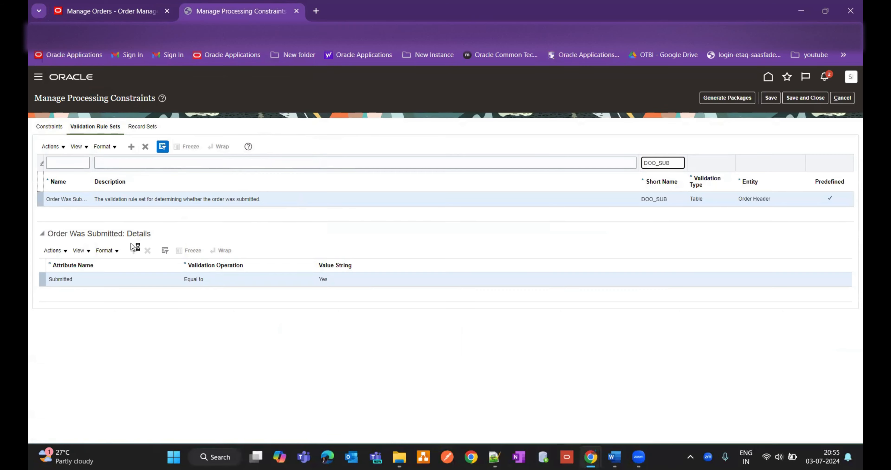
click(58, 129)
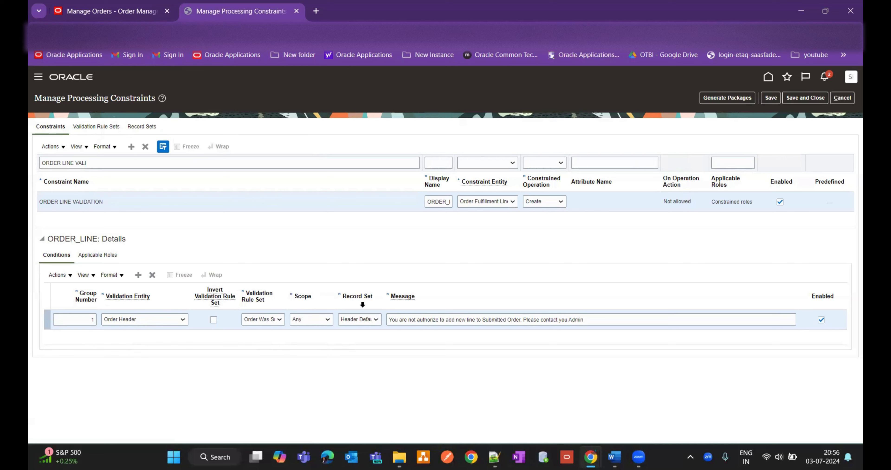
click(376, 319)
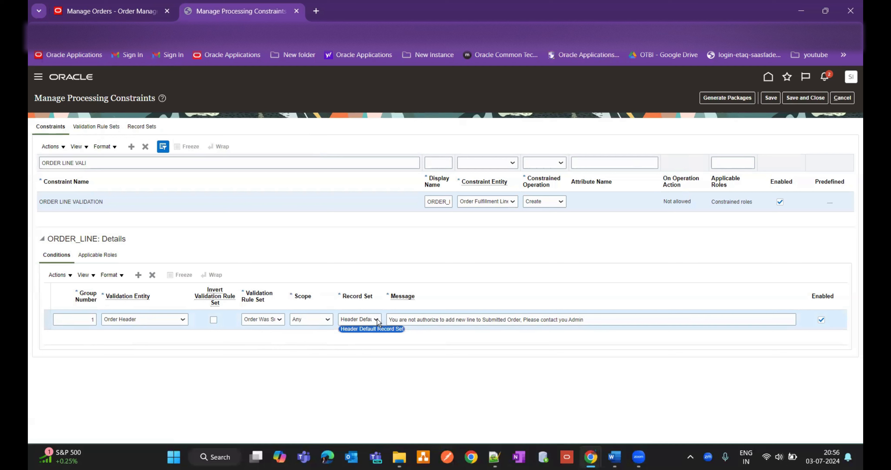
Step: Correct the ORDER LINE VALIDATION condition's message so that it ends with "Please contact your Admin"
click(596, 320)
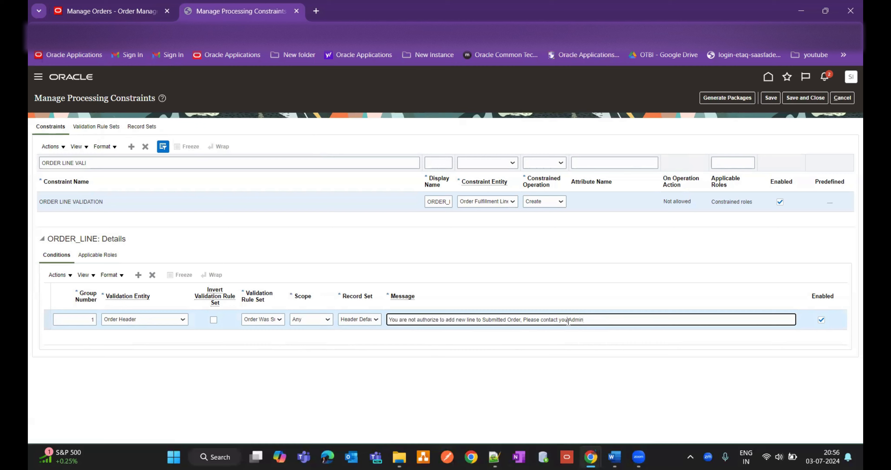
text(r)
drag(584, 319, 393, 331)
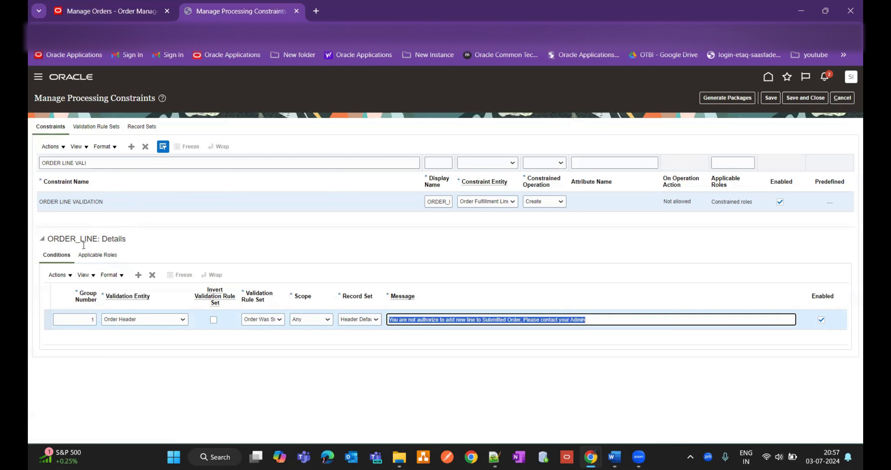
Step: Copy the role name VISION_CUSTOM_ROLE from the constraint's constrained roles
click(97, 258)
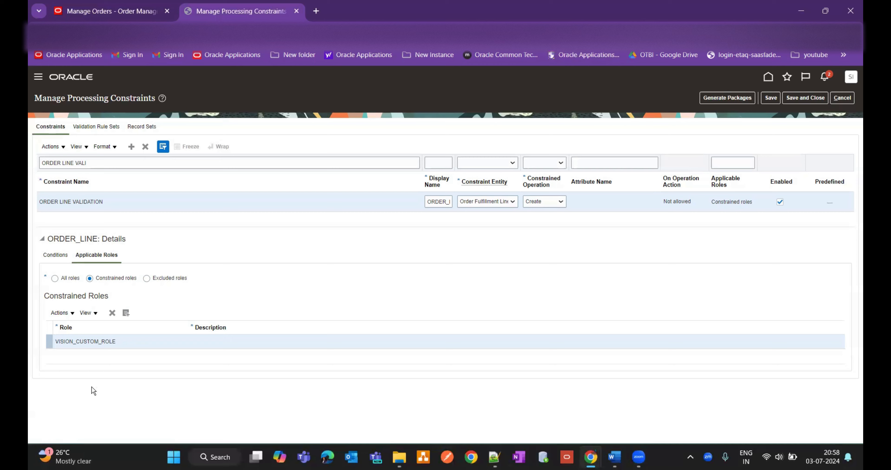
drag(118, 342, 57, 342)
key(ctrl+c)
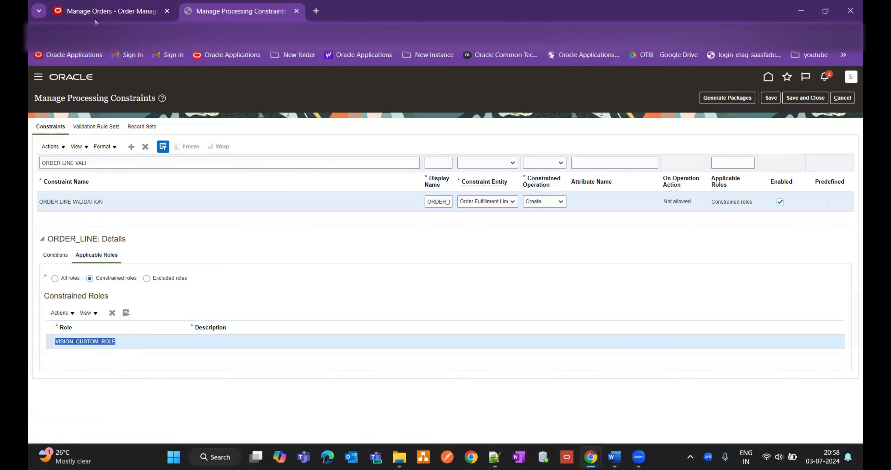
Step: Return to the draft order revision for XX_Hypervision and submit it, acknowledging the confirmation
click(103, 12)
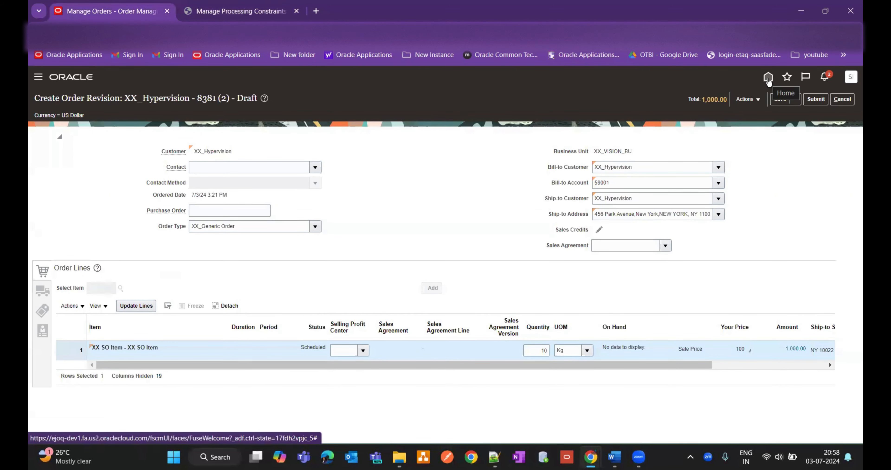
click(816, 99)
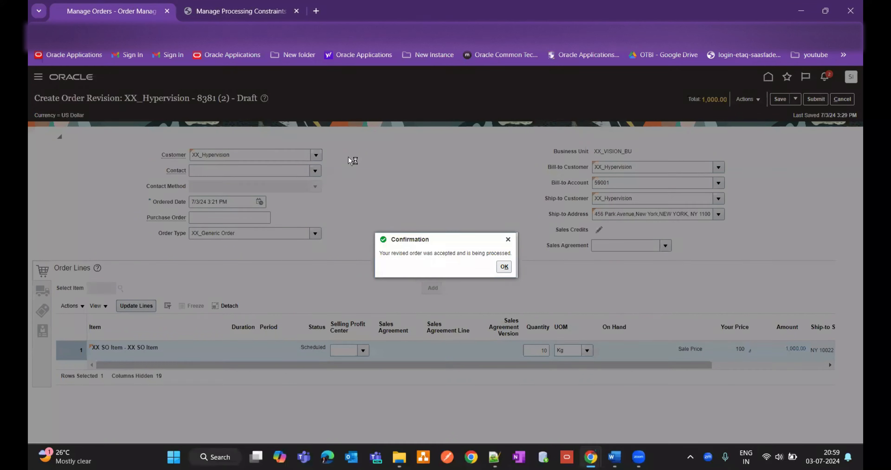
click(503, 264)
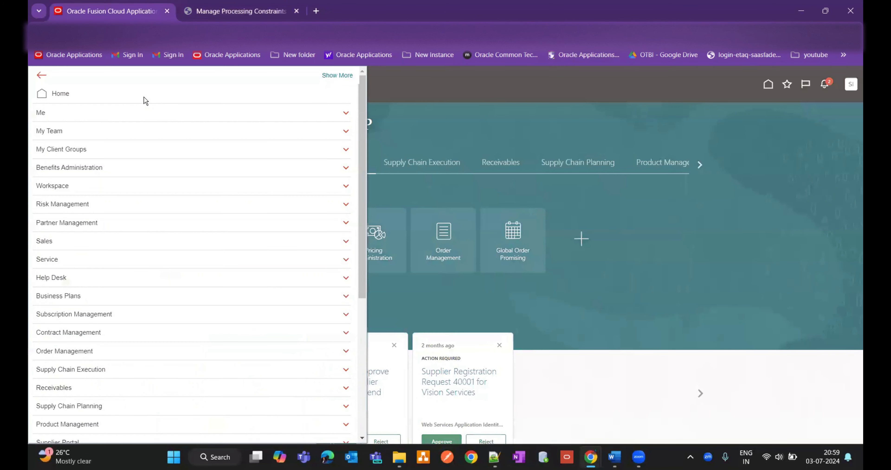
Step: Open the Security Console and search its roles for VISION_CUSTOM_ROLE
drag(361, 143, 359, 291)
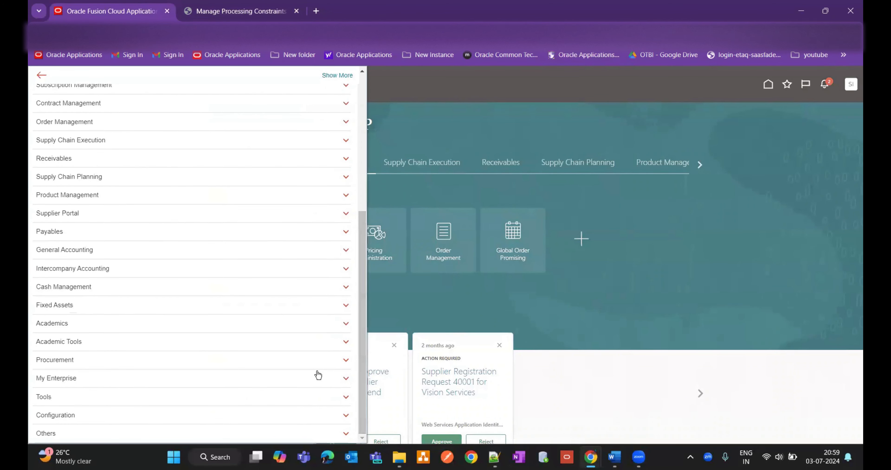
click(299, 402)
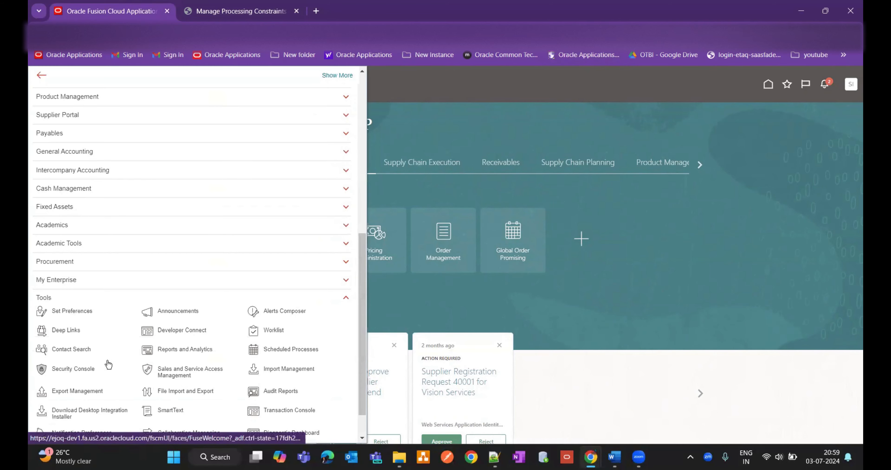
click(76, 370)
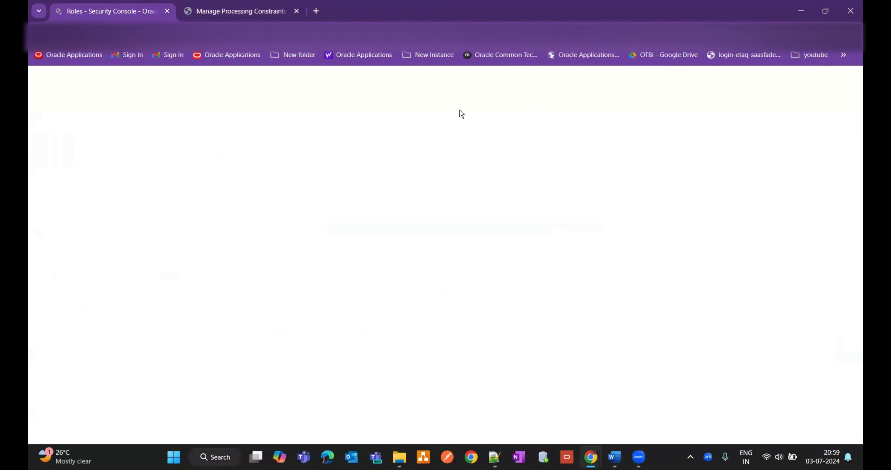
click(600, 175)
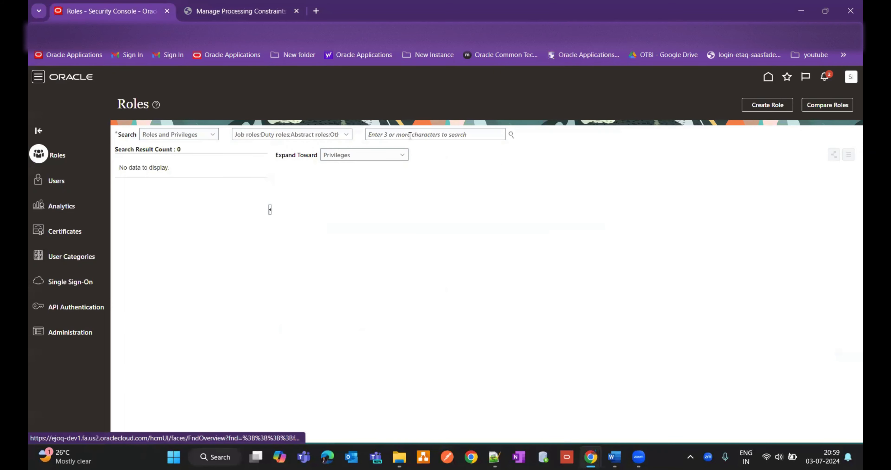
click(410, 135)
key(ctrl+v)
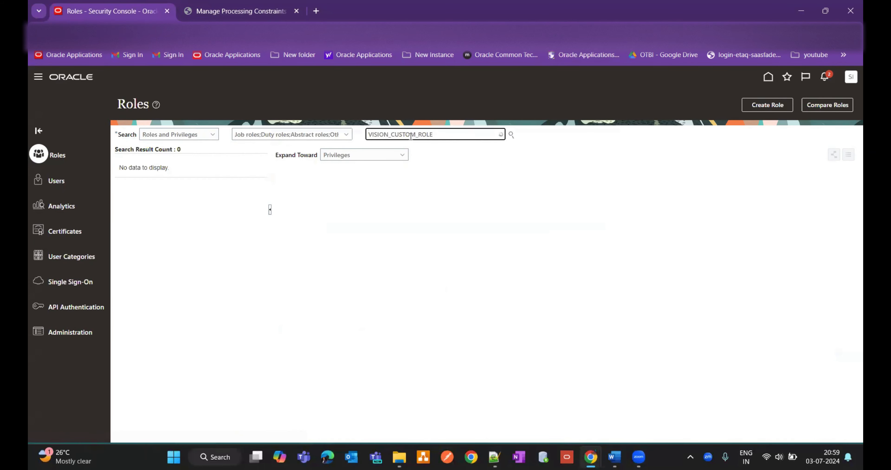
click(412, 166)
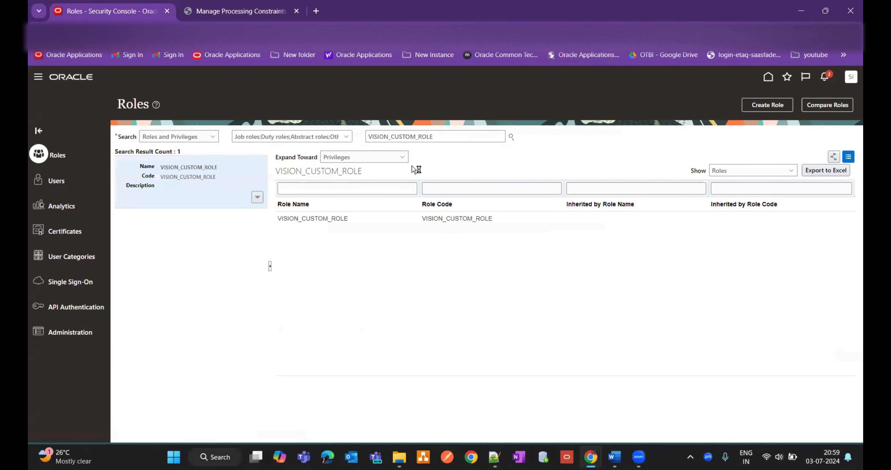
Step: Open VISION_CUSTOM_ROLE for editing, review its setup from Basic Information through Role Hierarchy, then cancel without changes and return to the home page
click(256, 197)
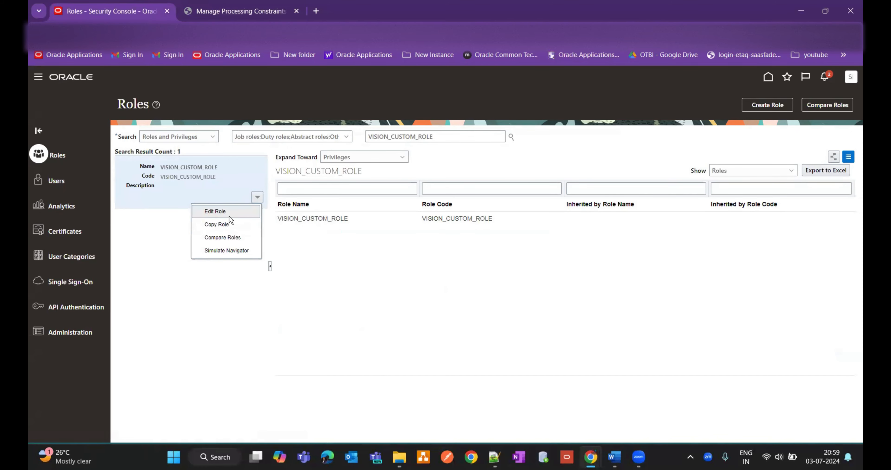
click(229, 217)
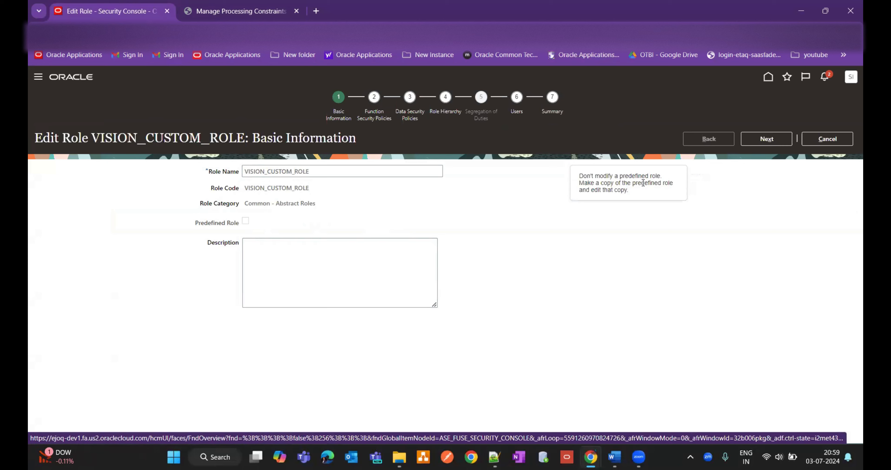
click(770, 144)
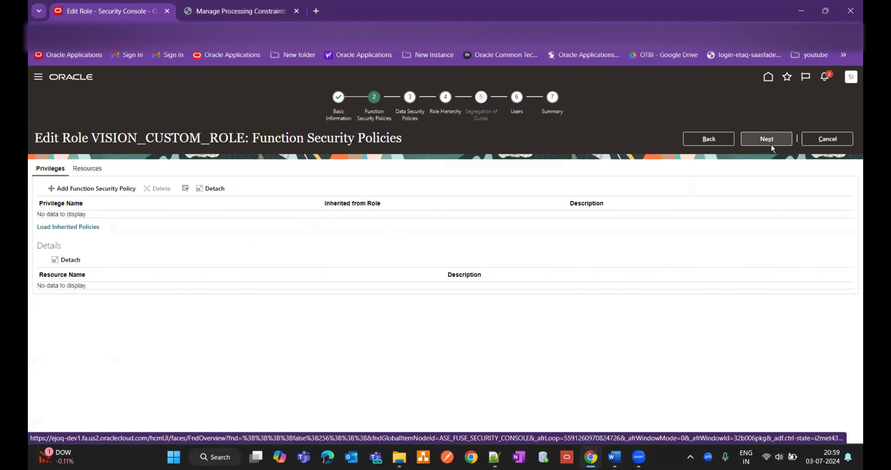
click(770, 142)
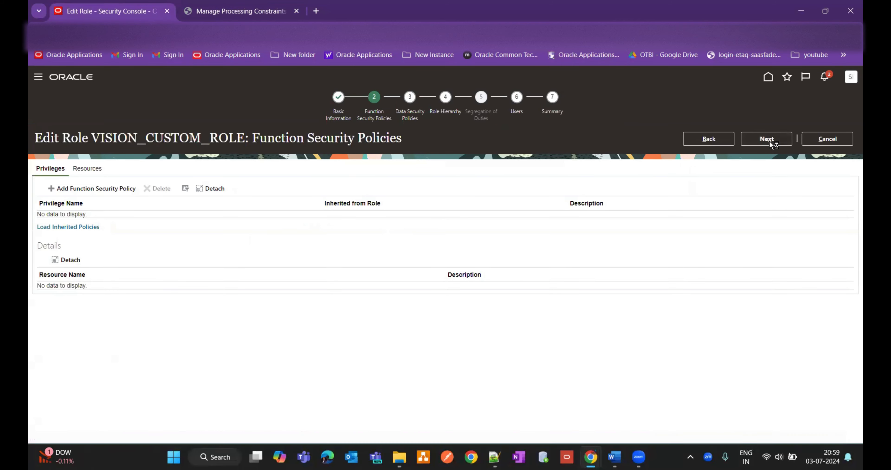
click(769, 141)
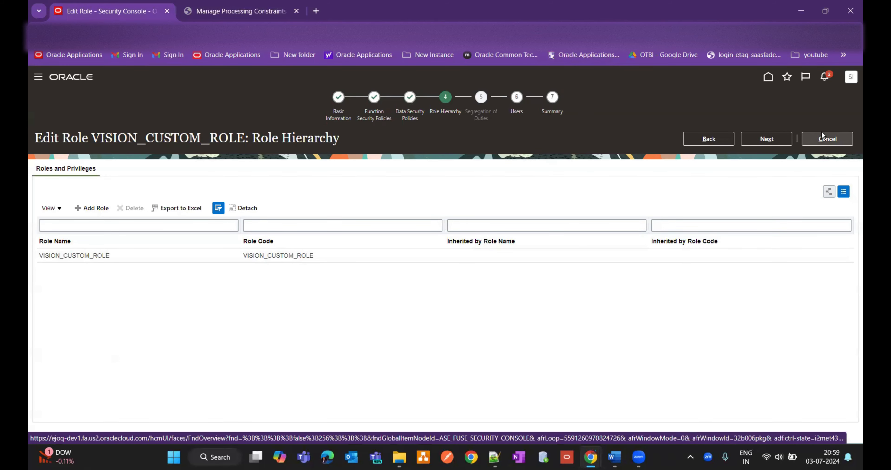
click(834, 137)
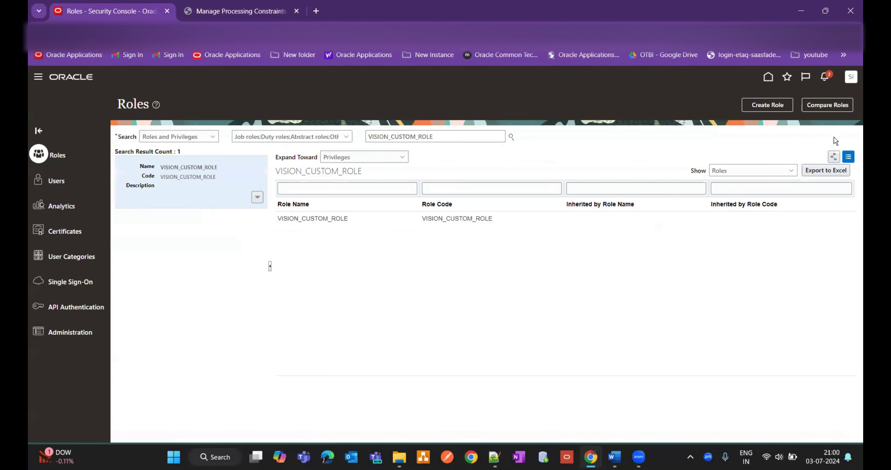
click(769, 78)
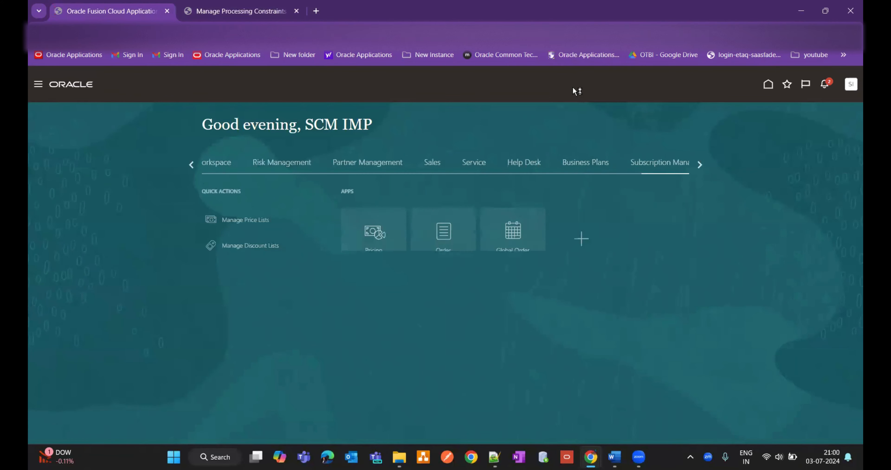